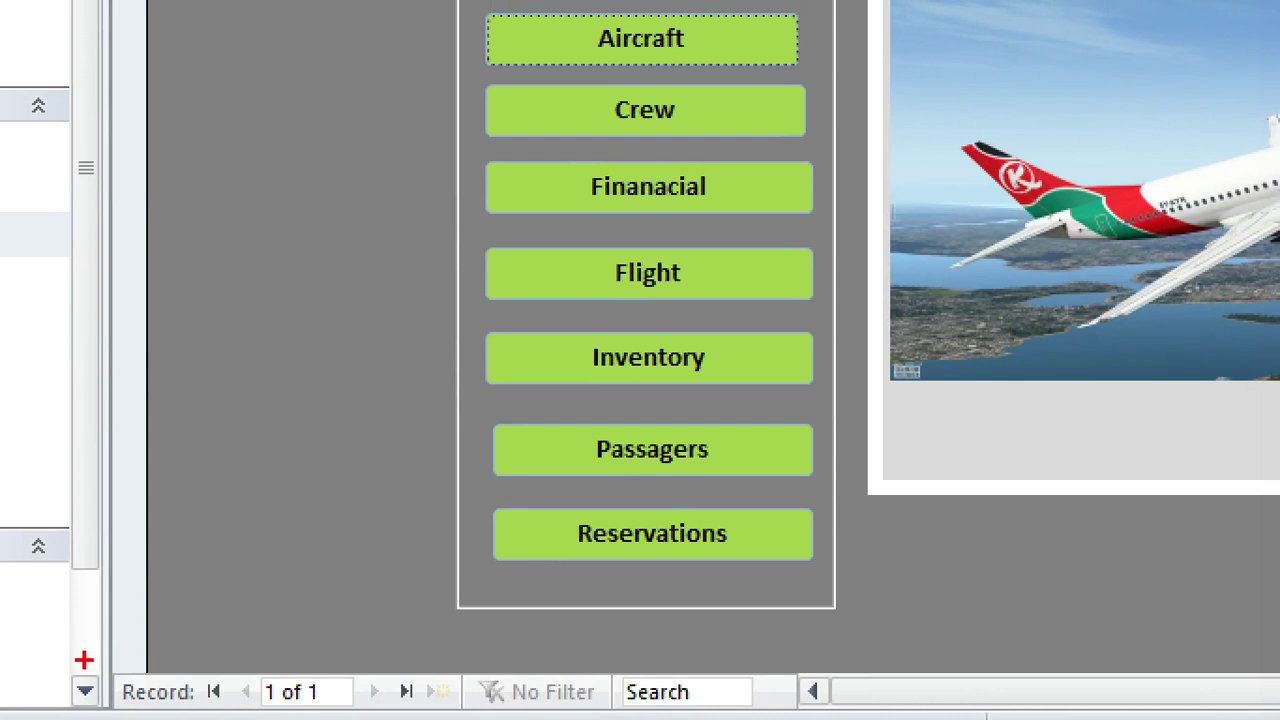
Adjust the Access window and pane layout before editing the dashboard
mouse_move(104, 630)
mouse_down()
mouse_move(139, 695)
mouse_move(716, 718)
mouse_move(749, 623)
mouse_move(59, 633)
mouse_up()
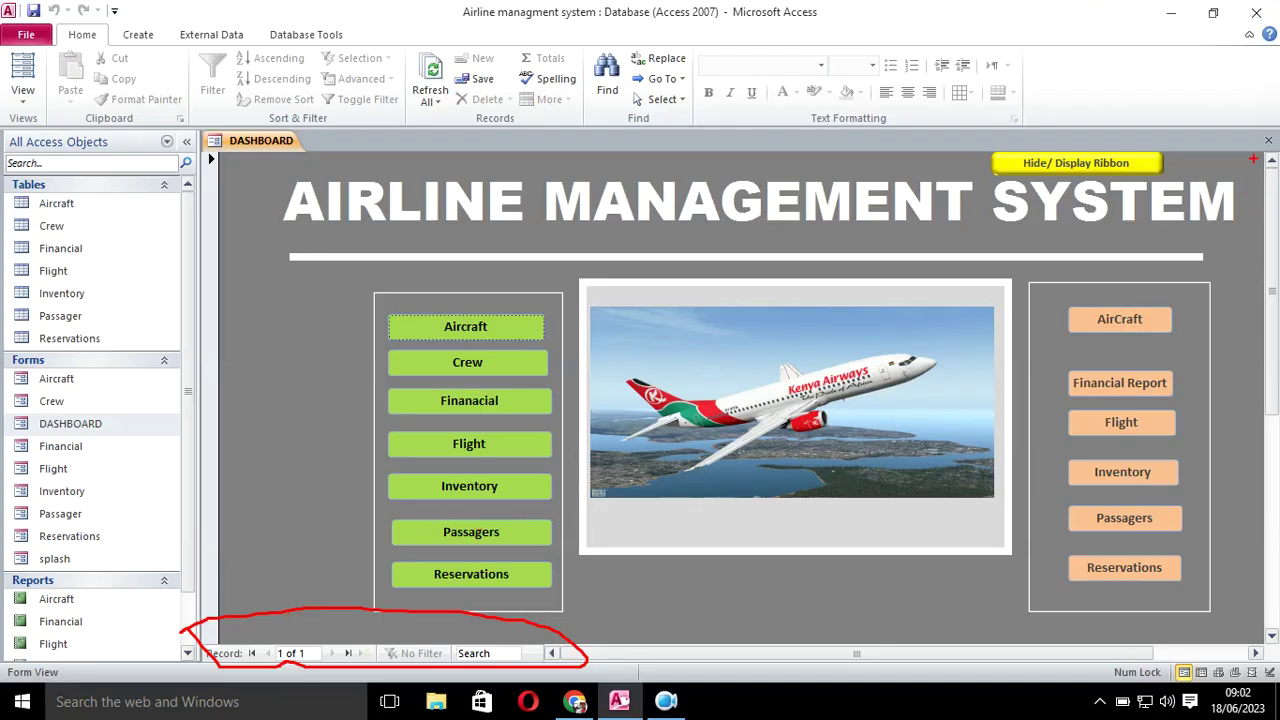
mouse_move(1238, 112)
mouse_down()
mouse_move(1277, 188)
mouse_move(1255, 108)
mouse_up()
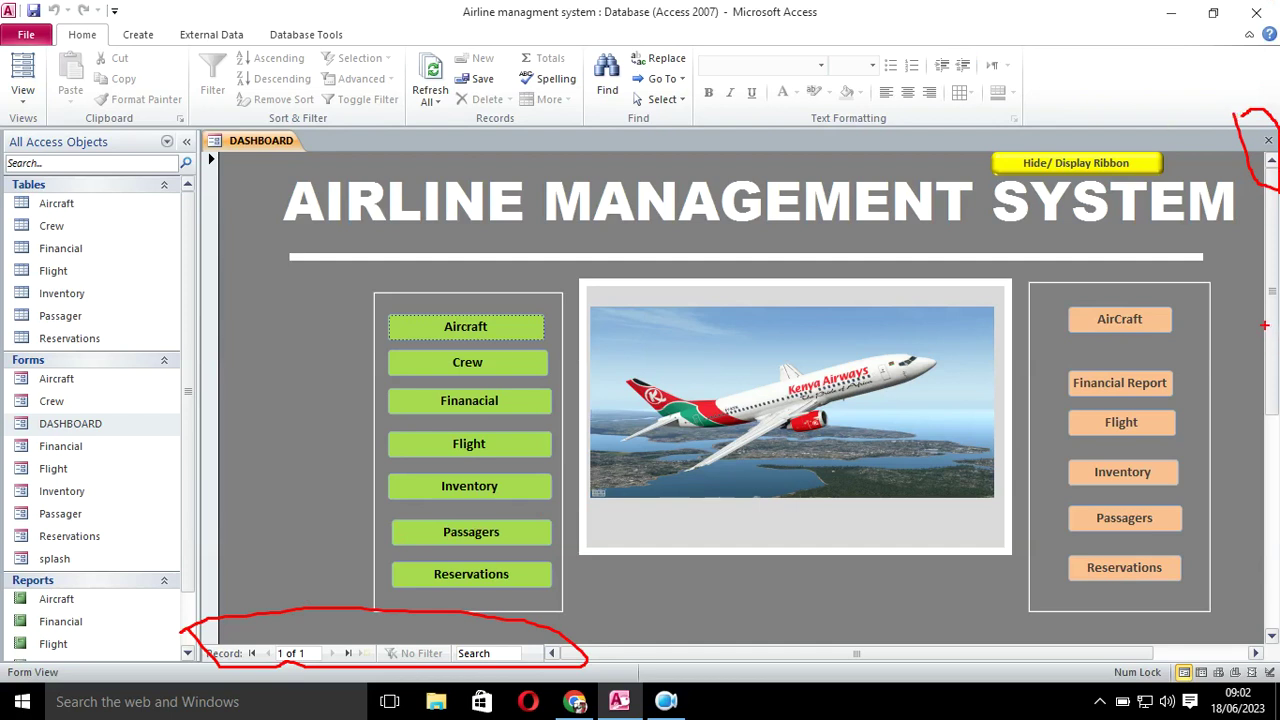
mouse_move(1236, 222)
mouse_down()
mouse_move(1276, 440)
mouse_move(1232, 329)
mouse_up()
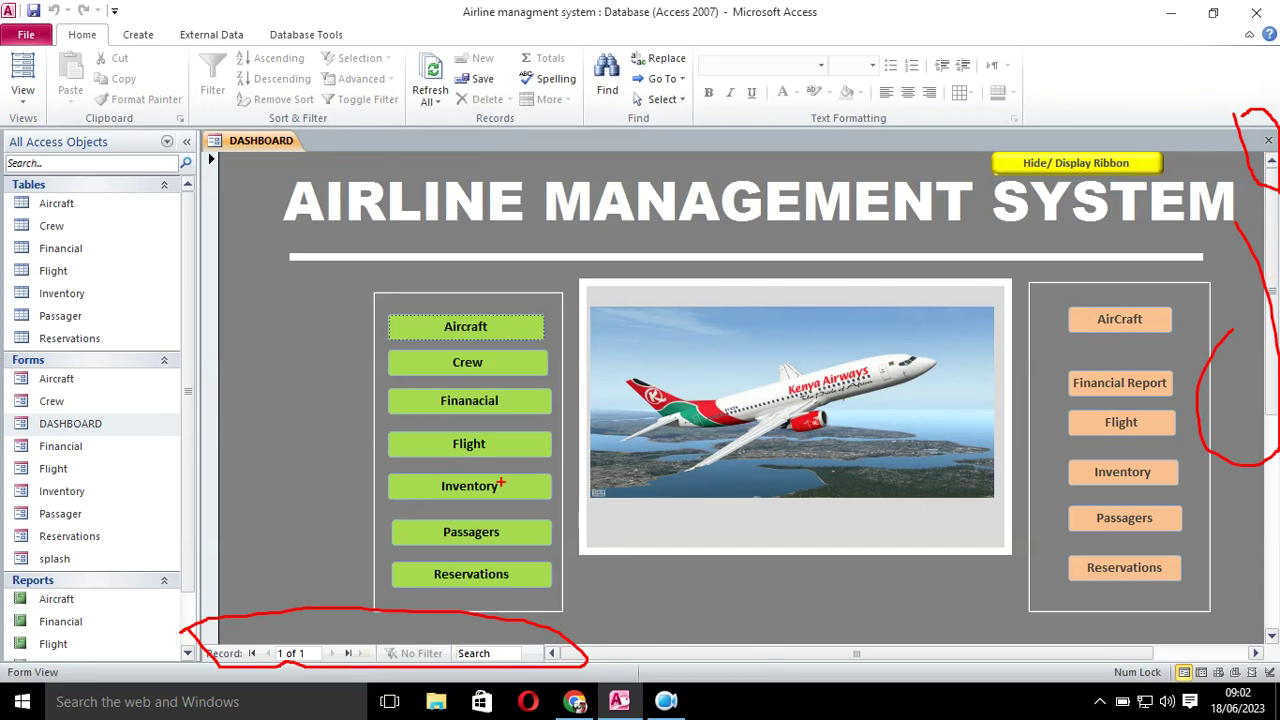
key(Escape)
drag(643, 651, 951, 657)
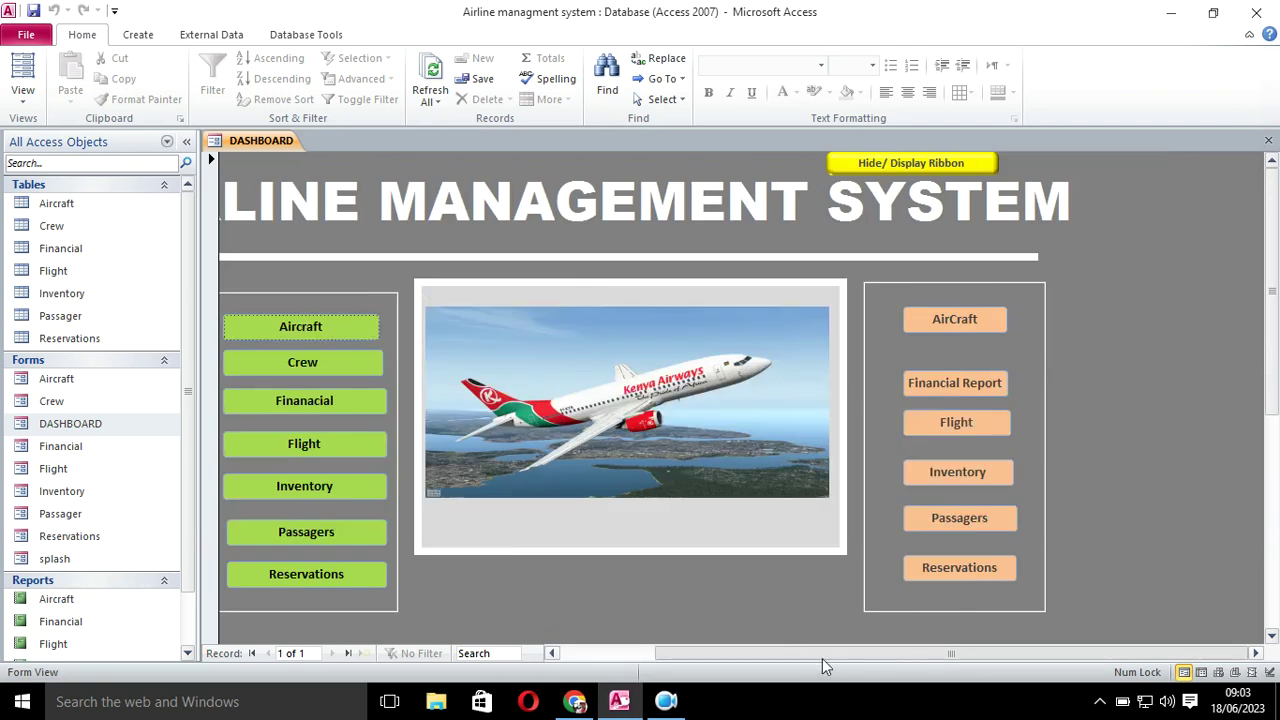
drag(862, 654, 580, 645)
mouse_move(1270, 230)
mouse_down()
mouse_move(1270, 415)
mouse_move(1270, 205)
mouse_up()
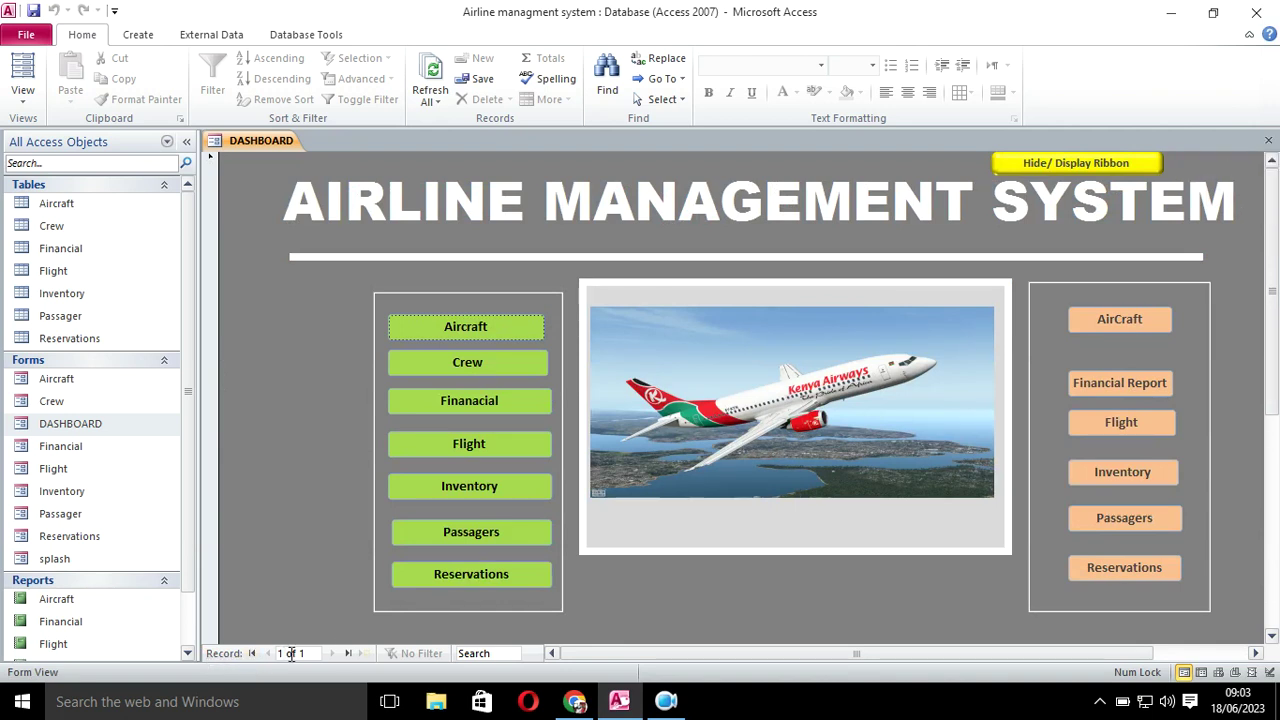
click(348, 656)
Switch the DASHBOARD form to Design View and show the whole form's Property Sheet
right_click(251, 163)
click(320, 217)
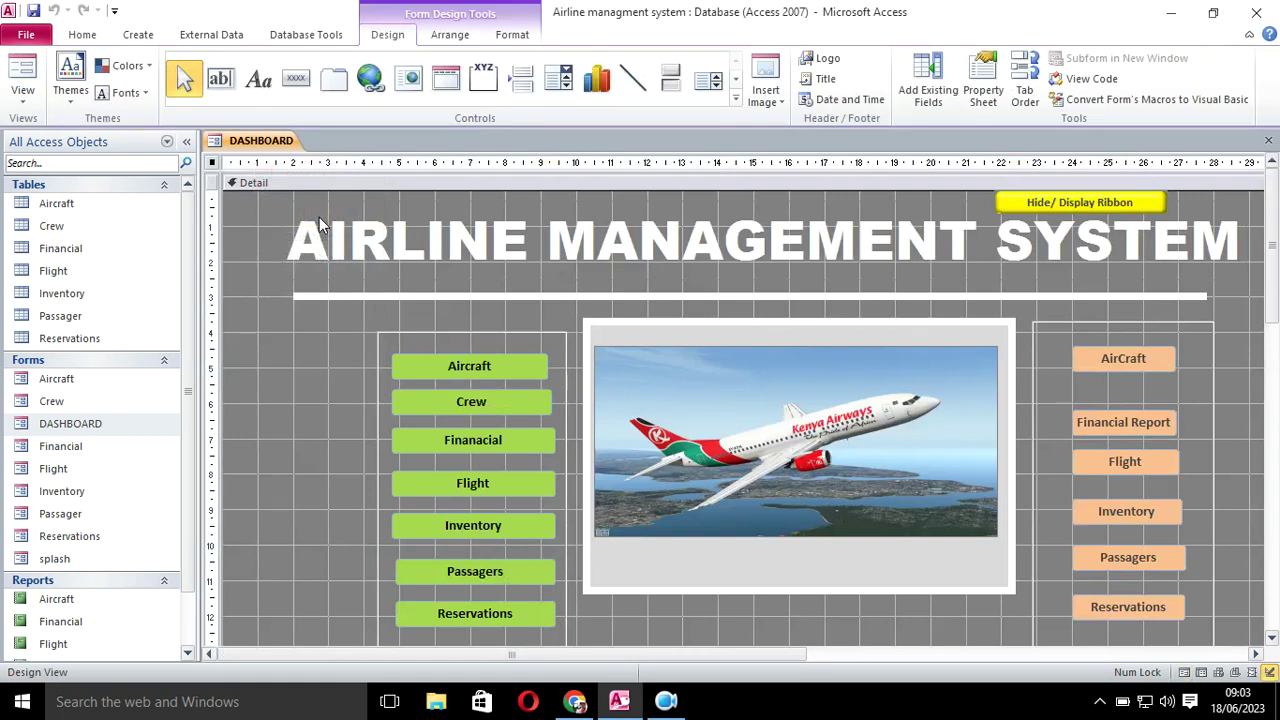
click(985, 92)
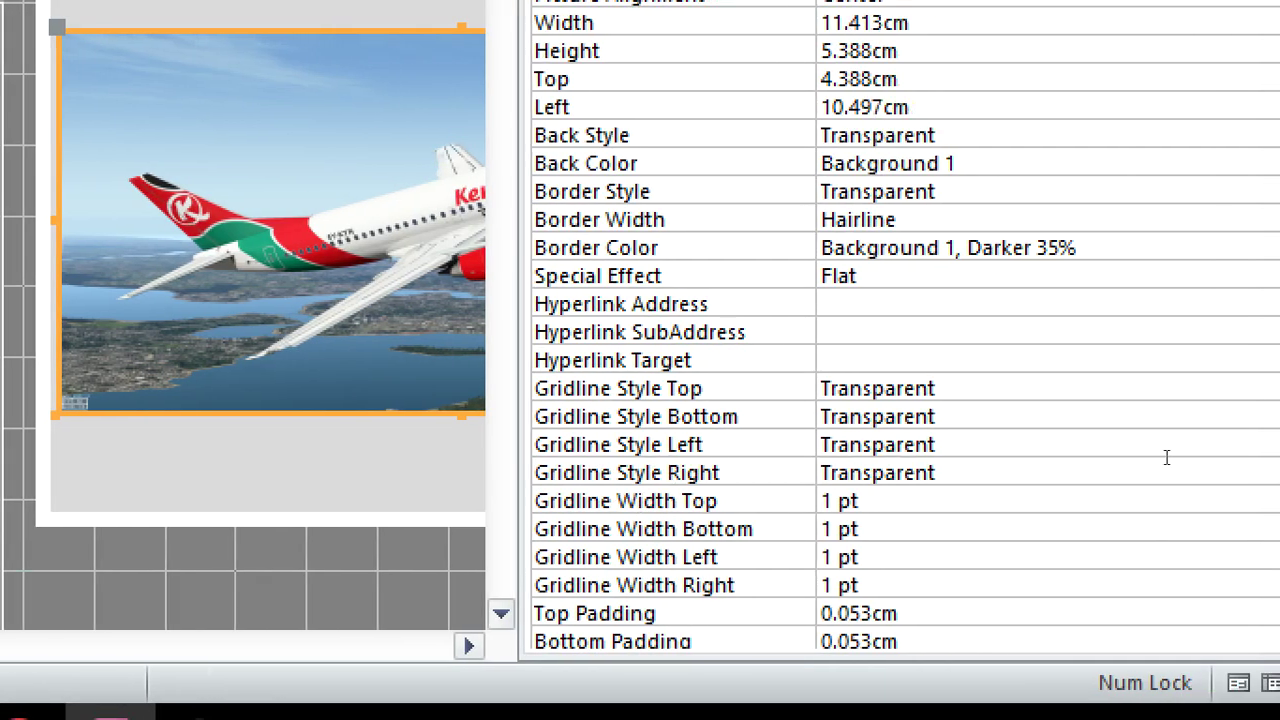
scroll(1173, 499, down, 2)
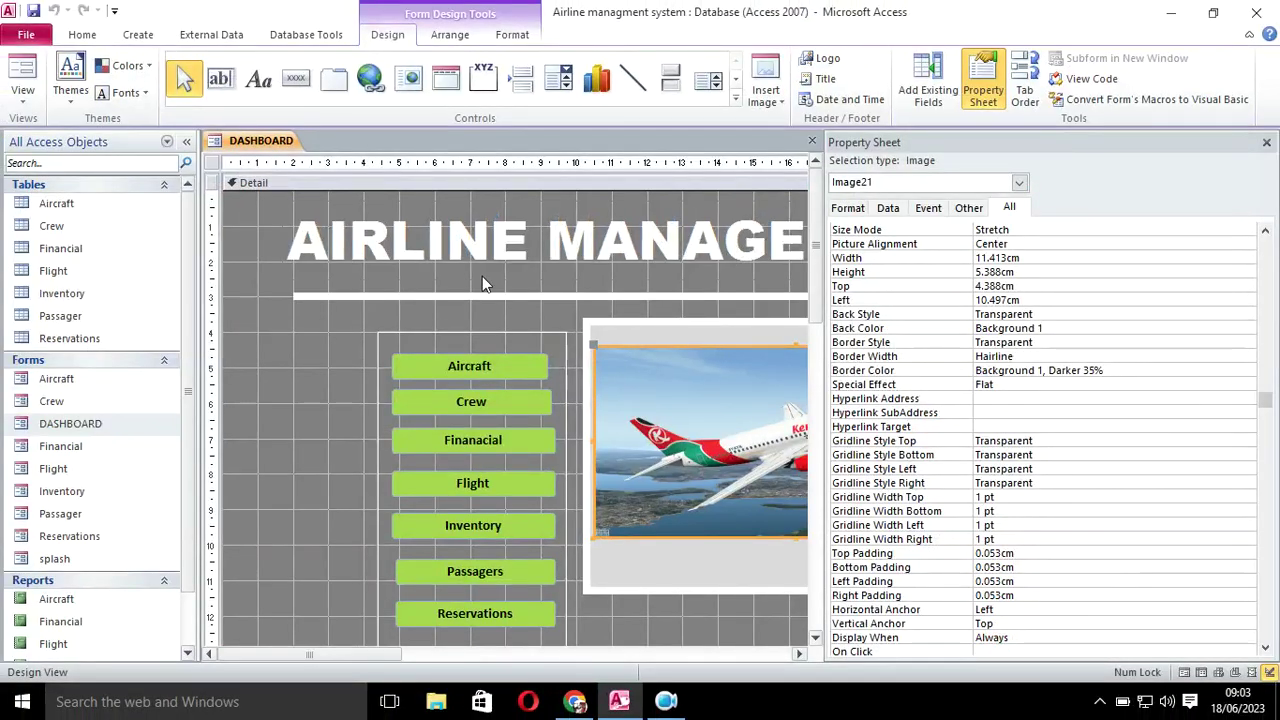
click(214, 163)
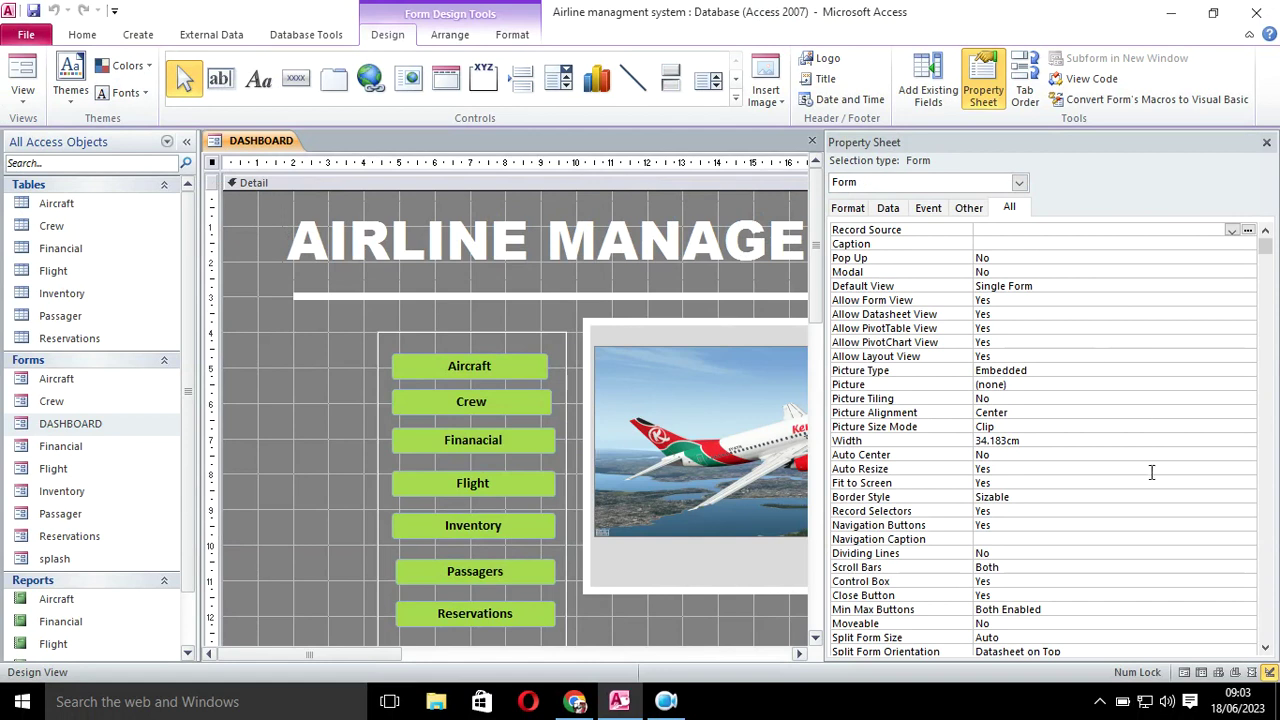
Set Min Max Buttons to None, Close Button and Control Box to No, Scroll Bars to Neither
scroll(1153, 478, down, 1)
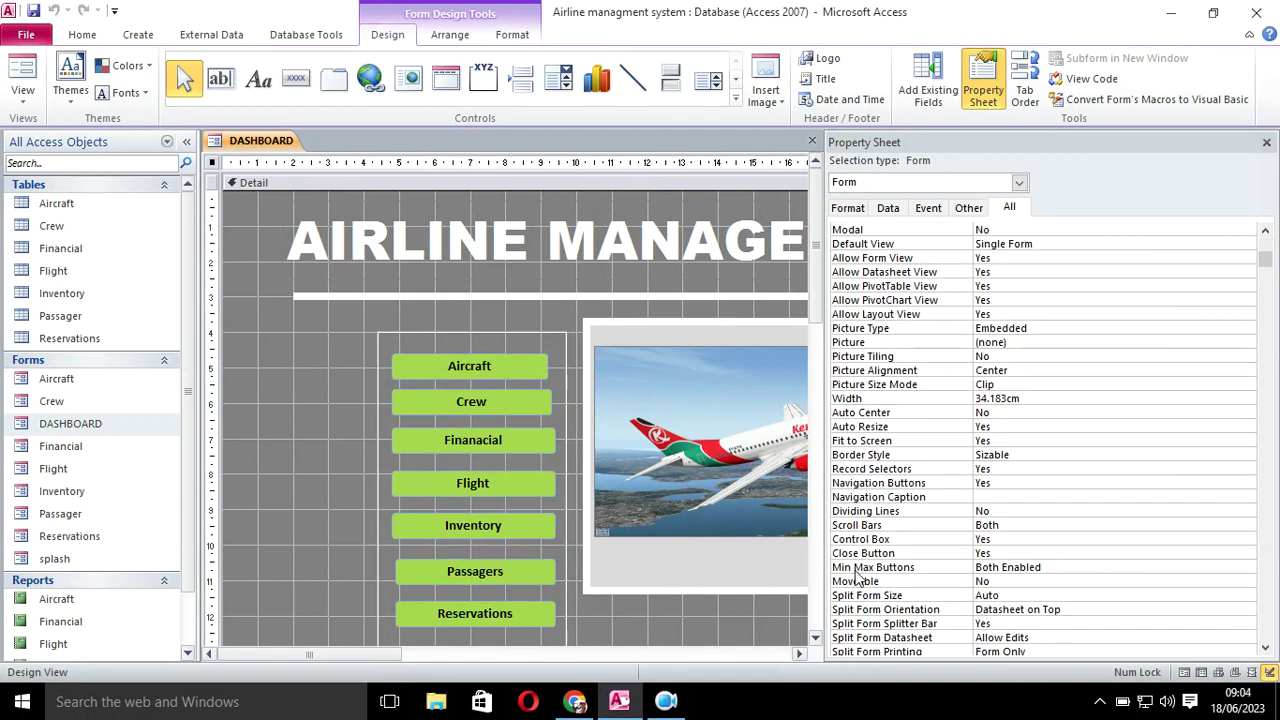
double_click(1062, 567)
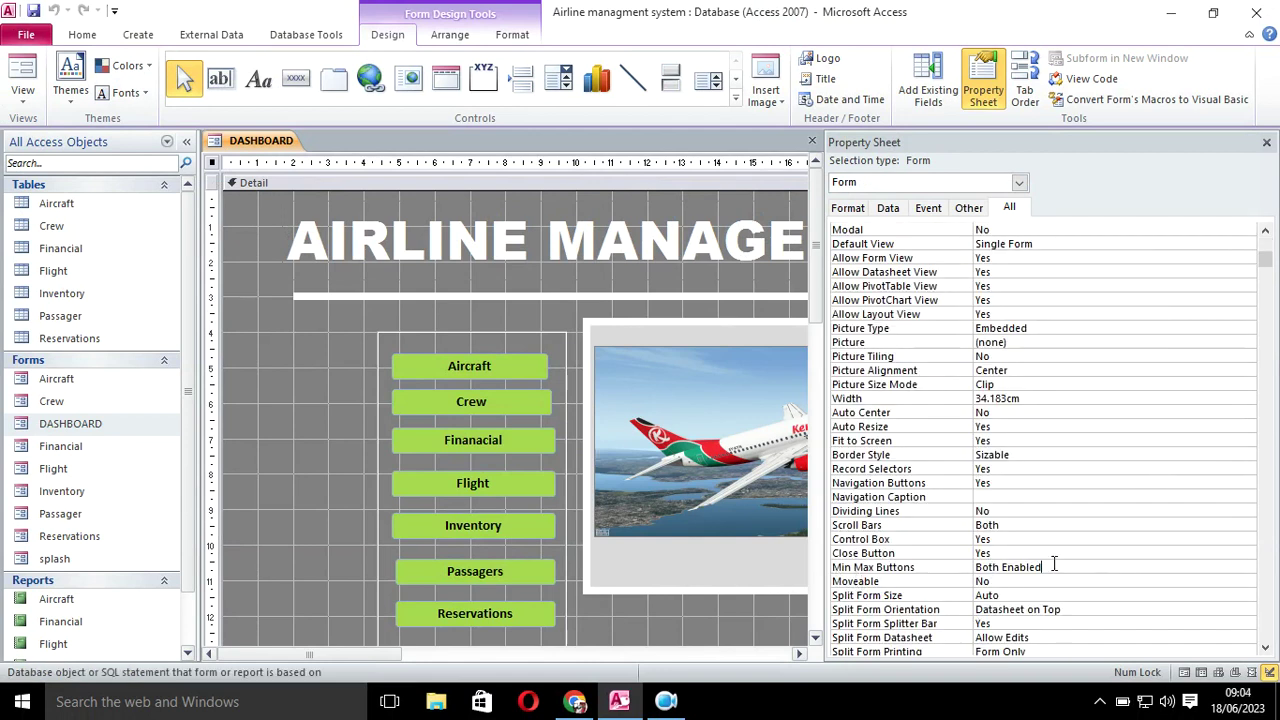
double_click(1004, 553)
double_click(1007, 539)
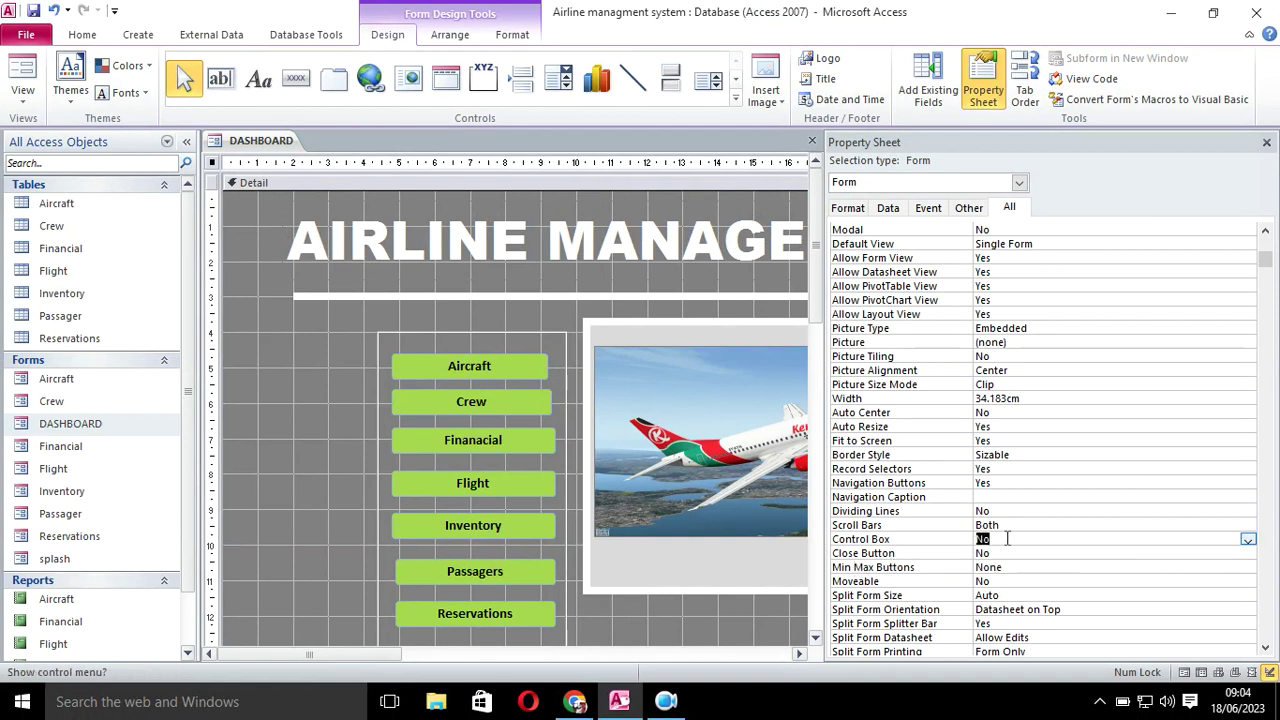
double_click(1026, 525)
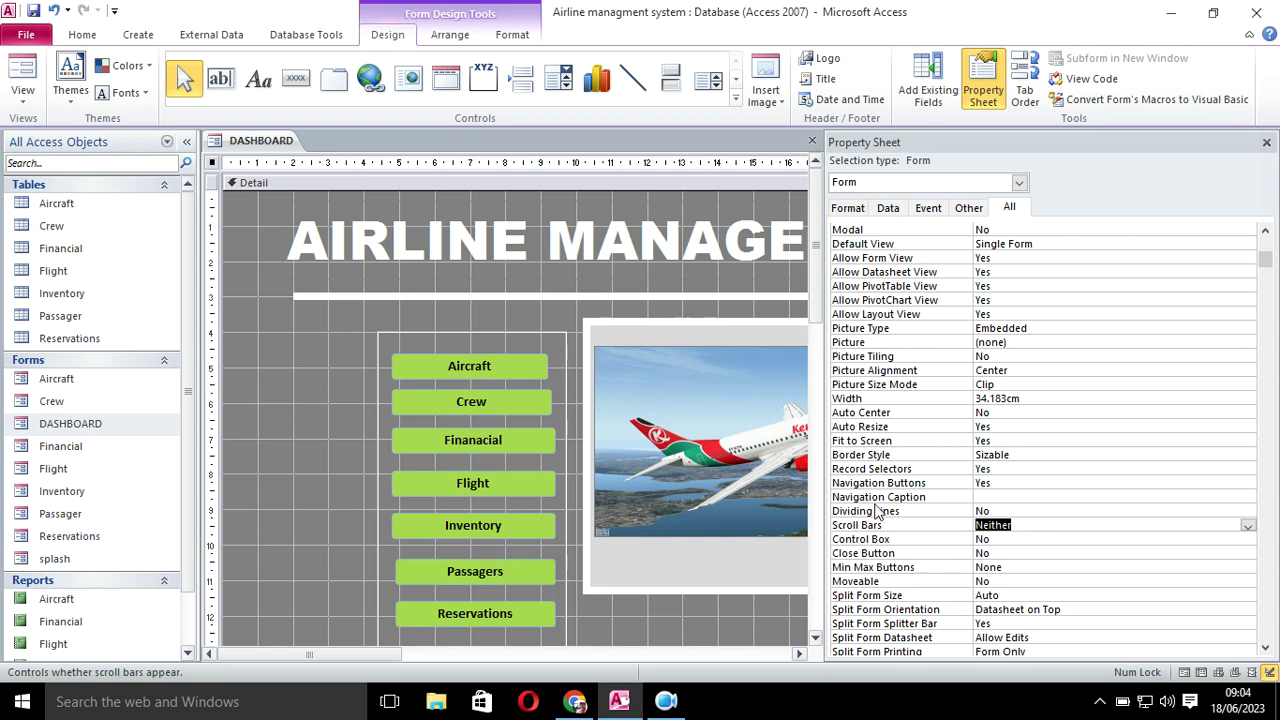
Turn off navigation buttons and record selectors, set Dialog border, and return to Form View
click(1026, 482)
double_click(1026, 482)
double_click(1005, 468)
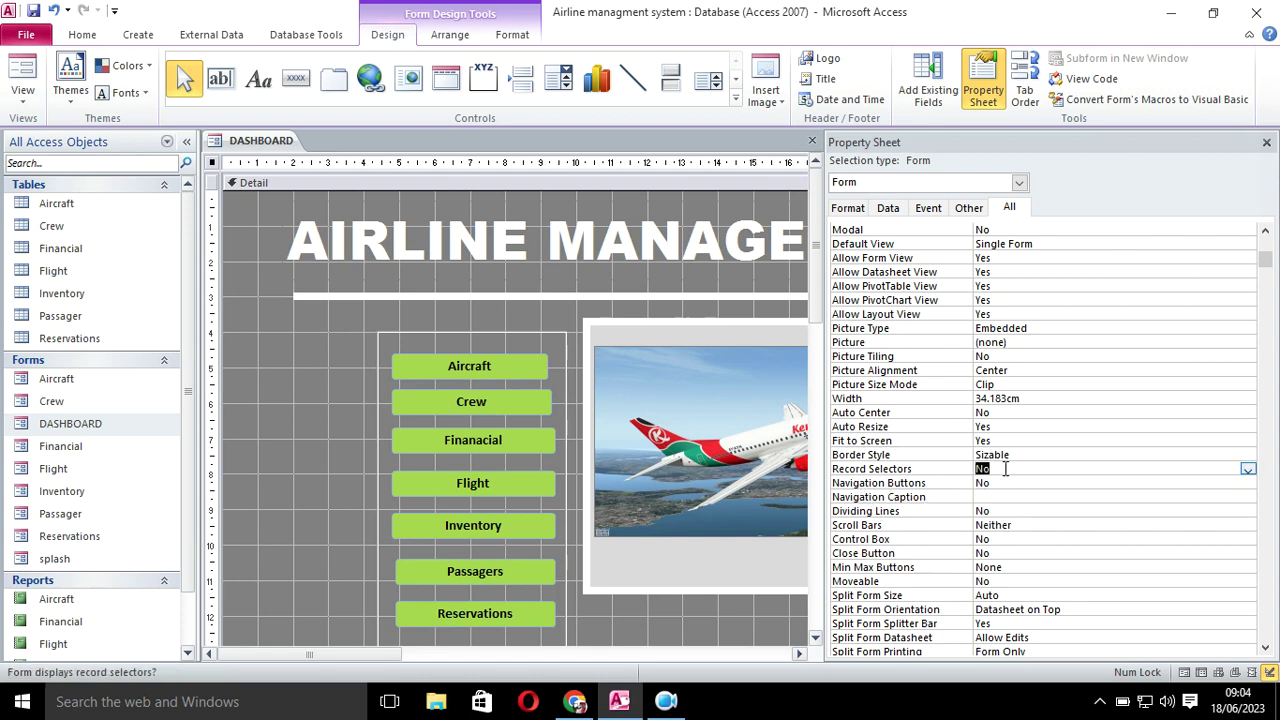
click(1066, 455)
click(1247, 455)
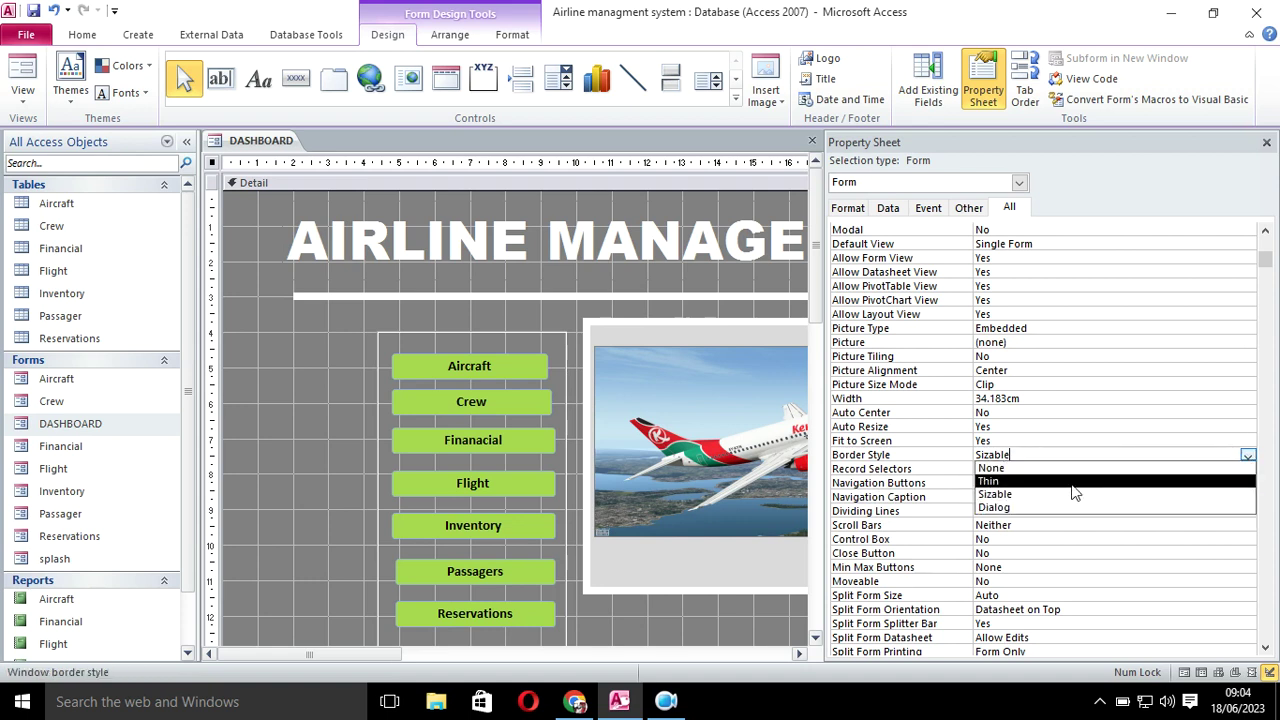
click(1040, 507)
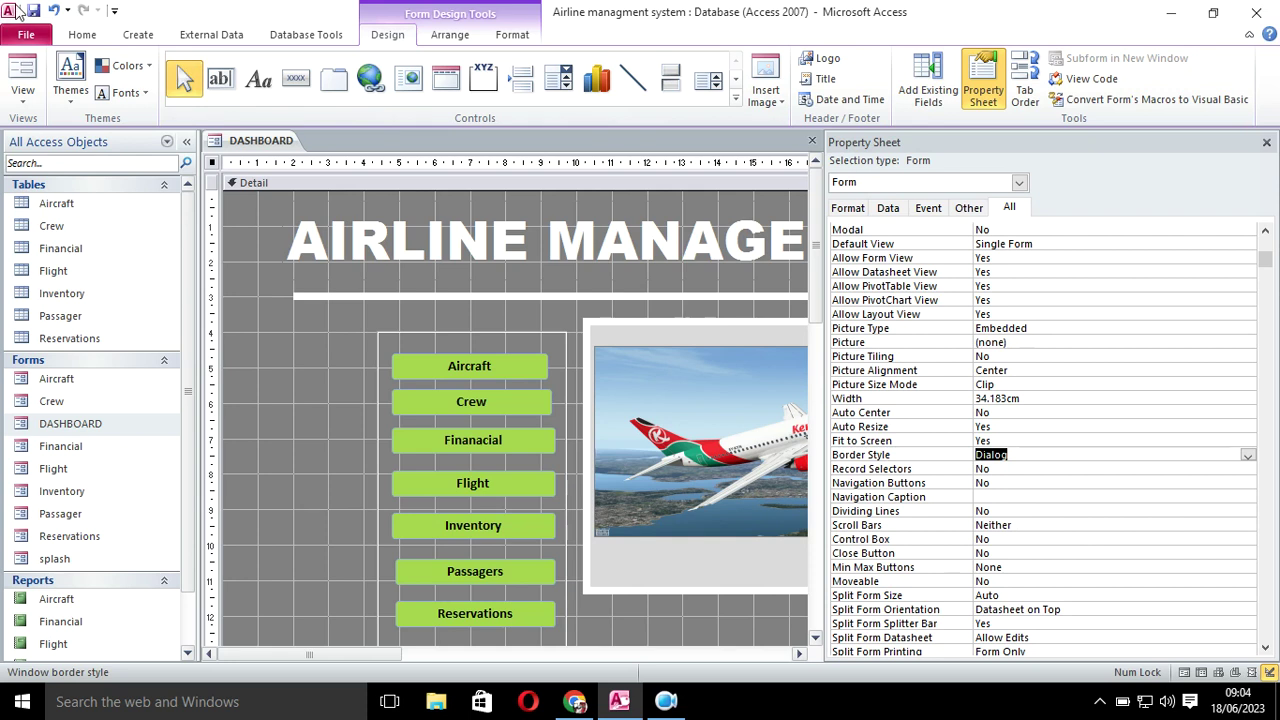
click(30, 67)
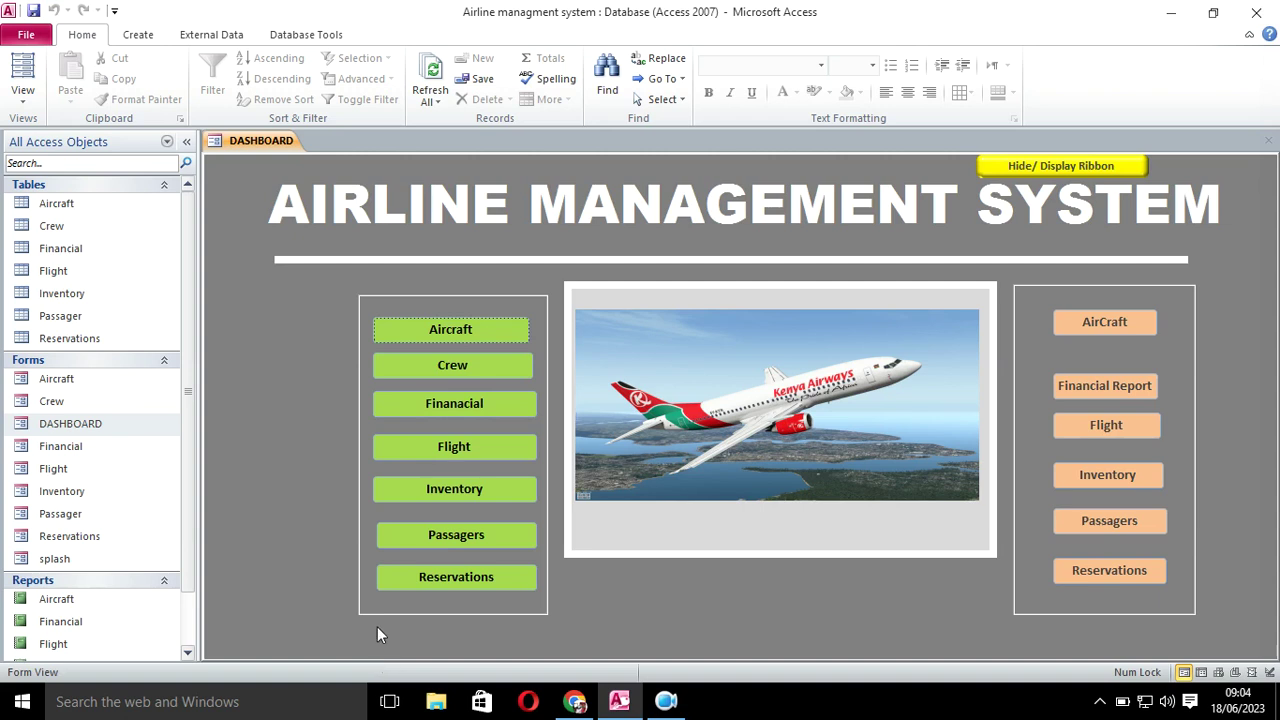
Open the Aircraft form from the dashboard's Aircraft button
click(469, 338)
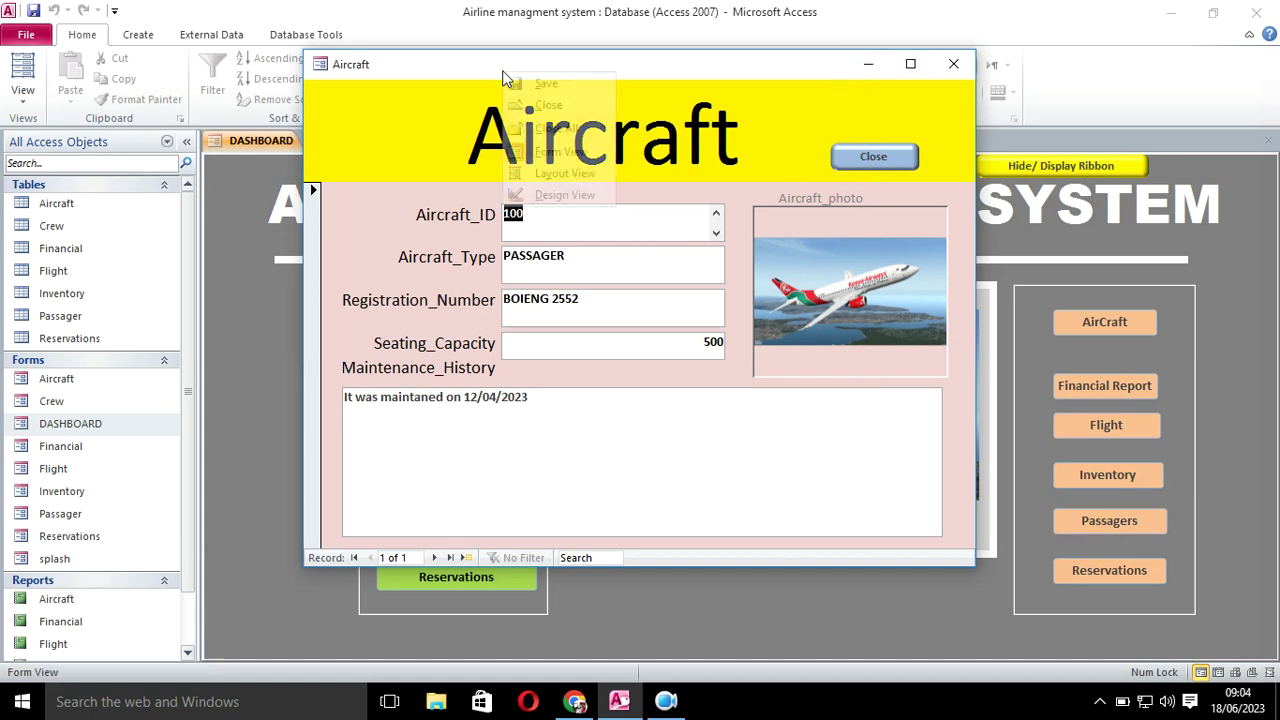
In Aircraft Design View, set Close Button and Control Box to No, Scroll Bars to Neither
right_click(502, 70)
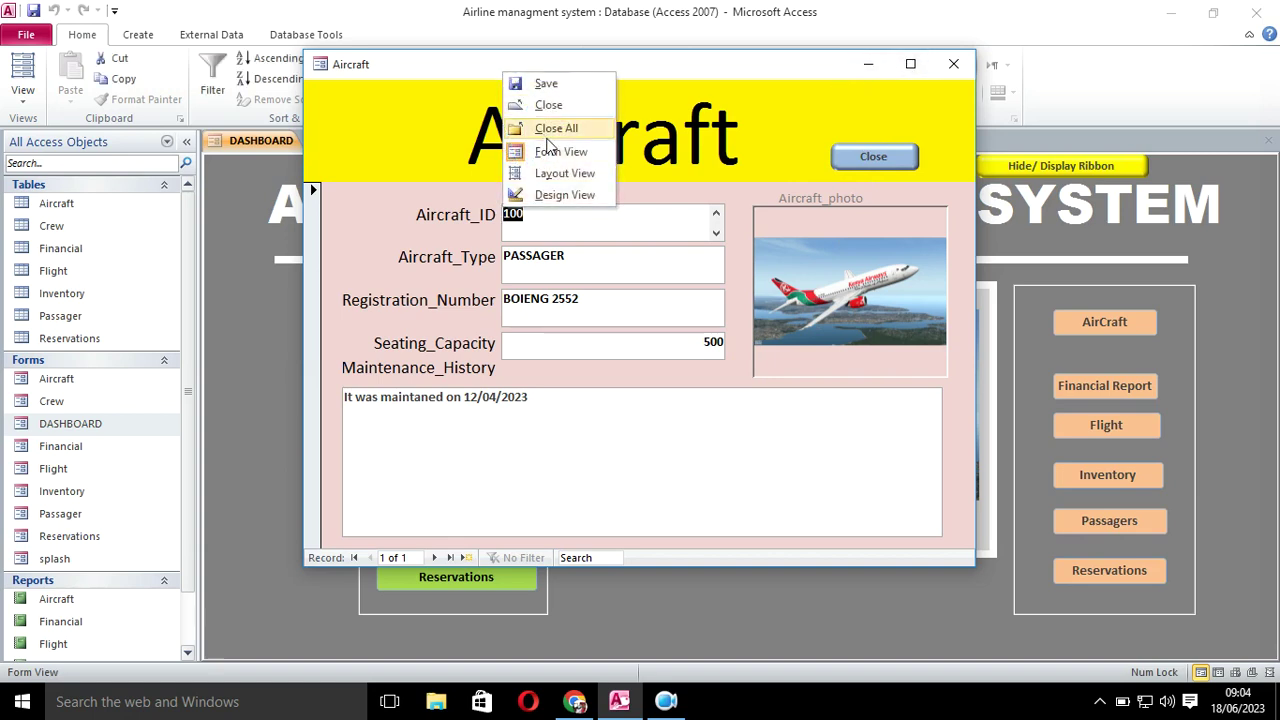
click(565, 195)
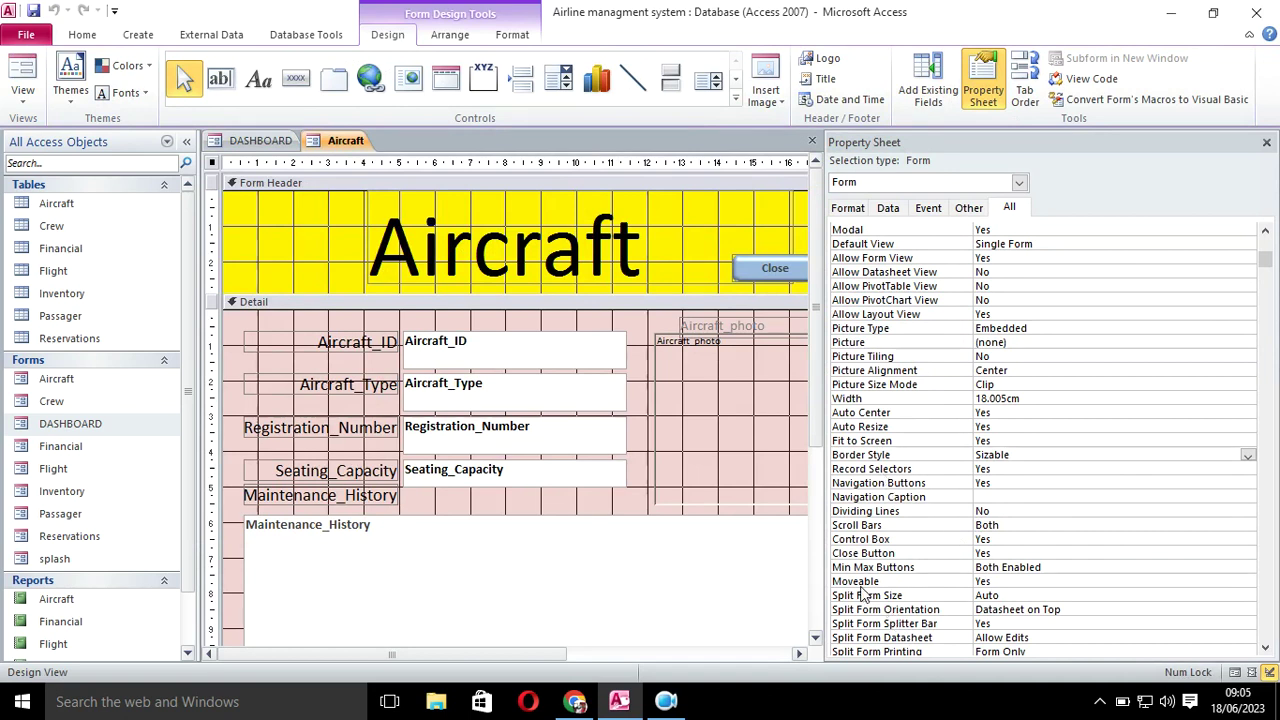
click(1030, 553)
double_click(1012, 553)
click(1017, 539)
double_click(1017, 539)
double_click(1020, 525)
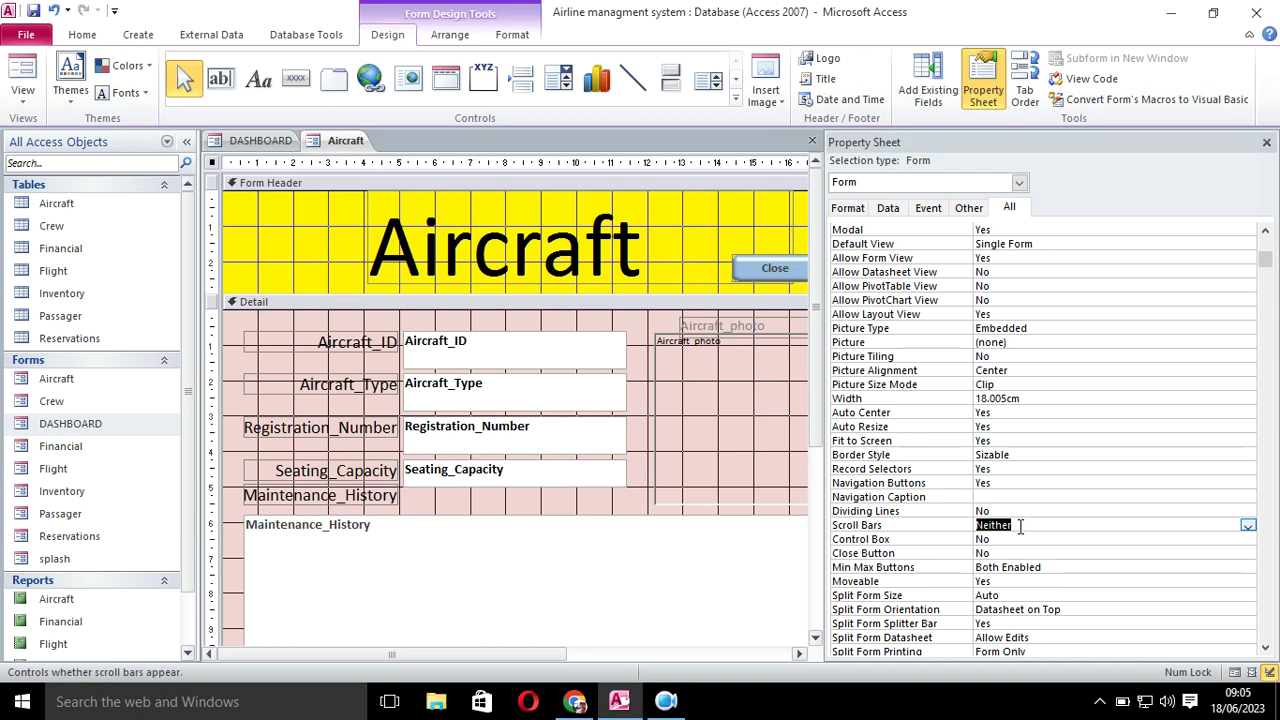
click(16, 72)
Move the Aircraft popup to check it, then close it and confirm the exit
drag(586, 157, 632, 88)
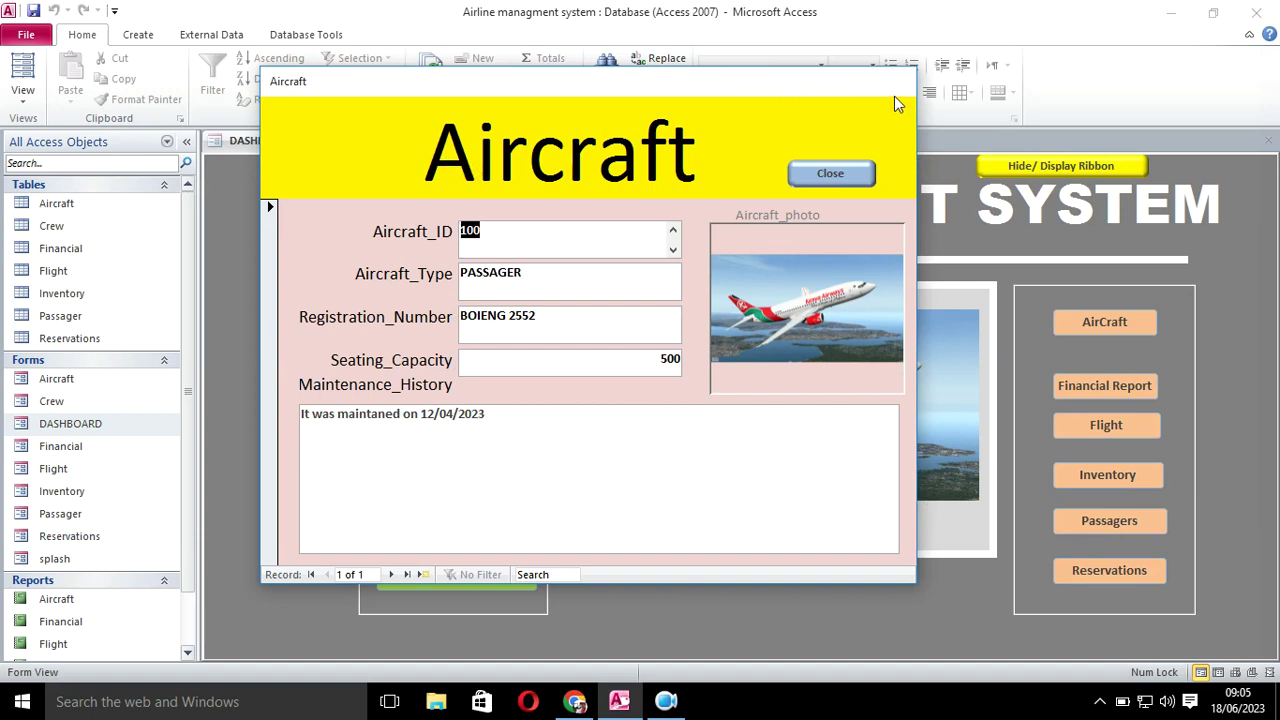
drag(843, 89, 877, 117)
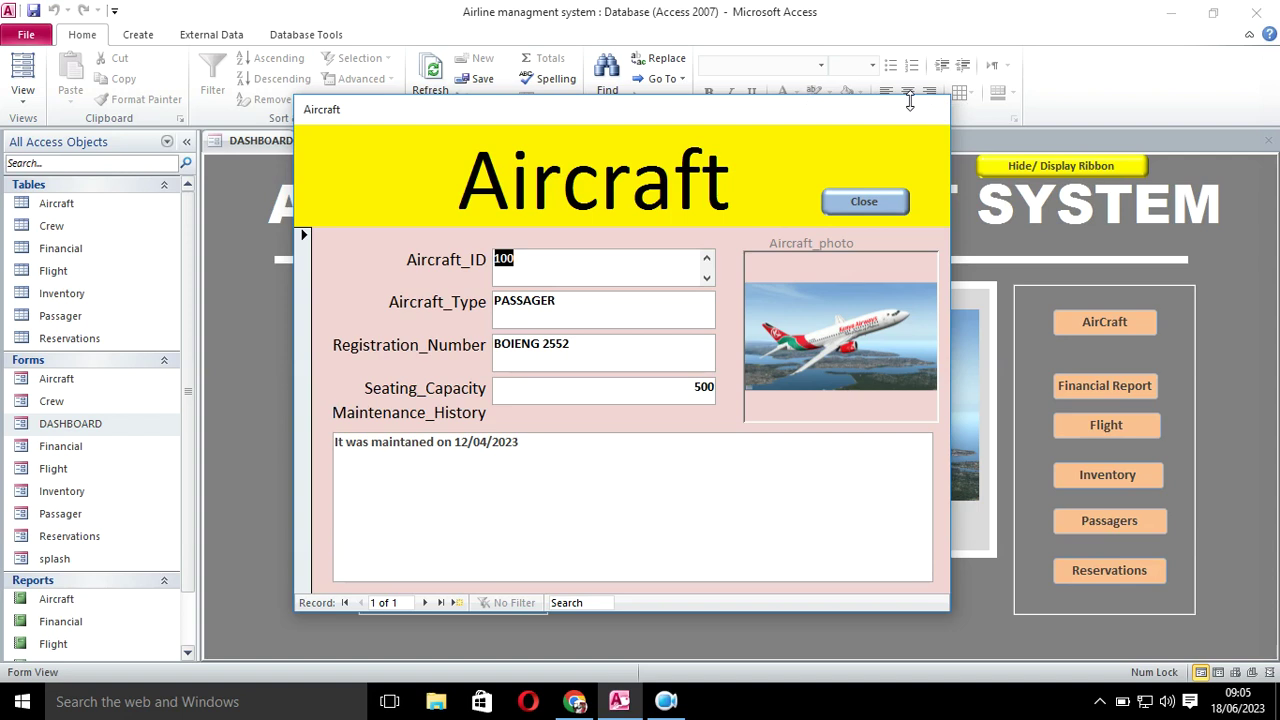
click(887, 201)
click(640, 418)
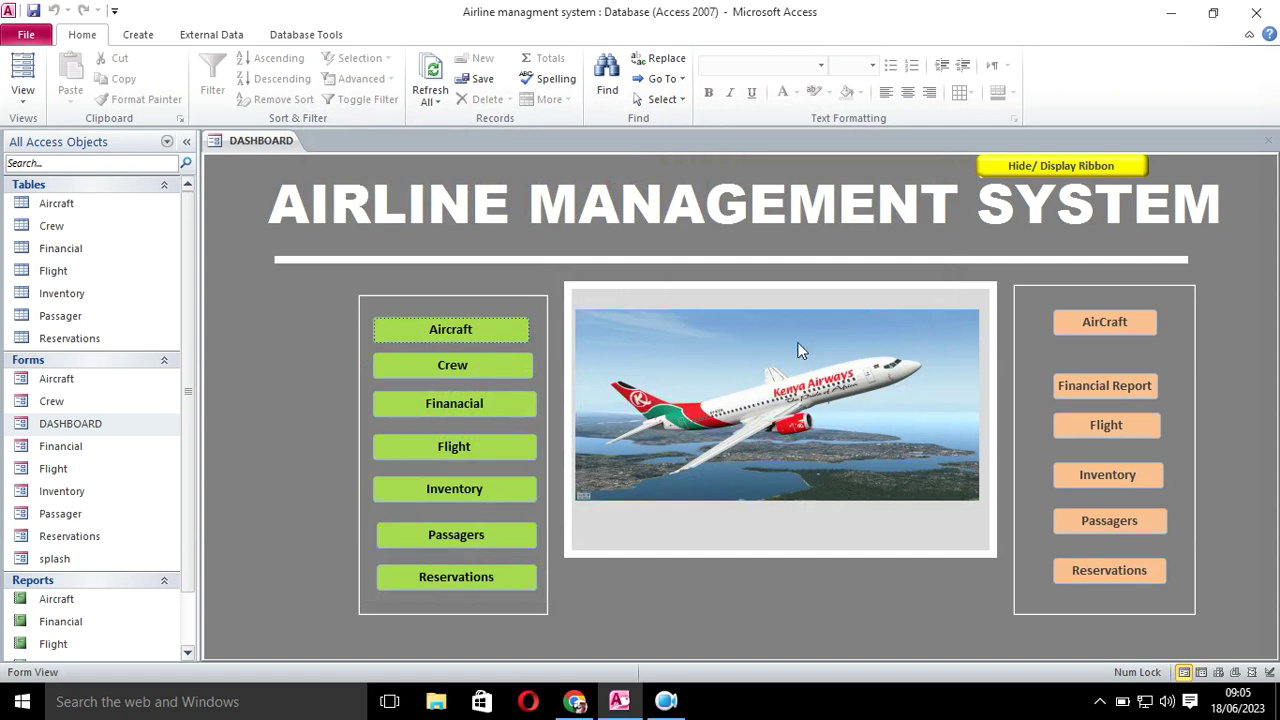
click(1059, 167)
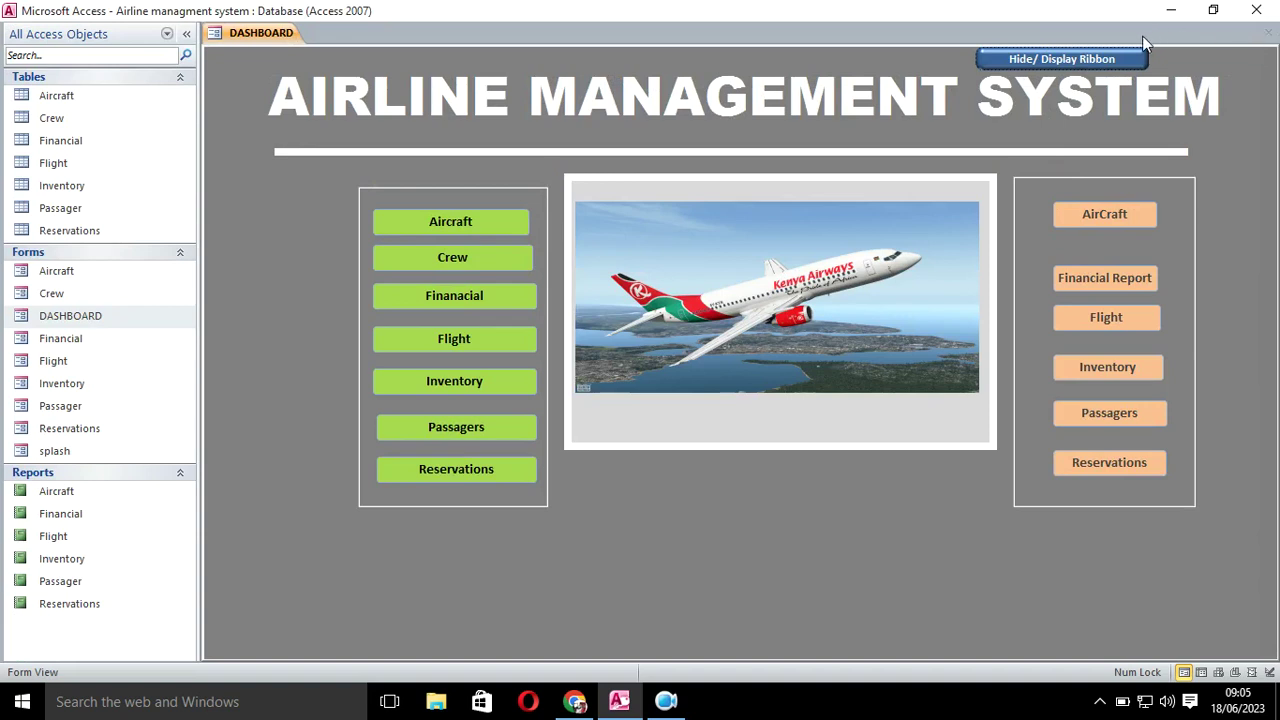
click(1079, 60)
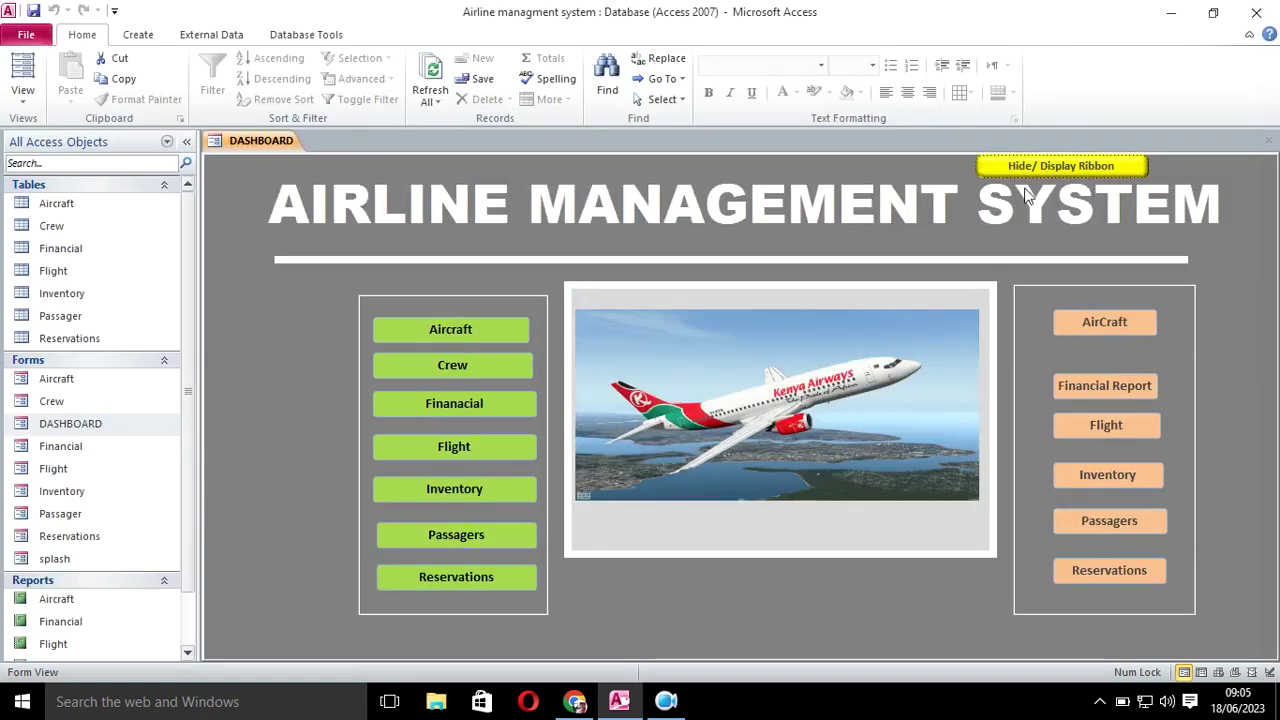